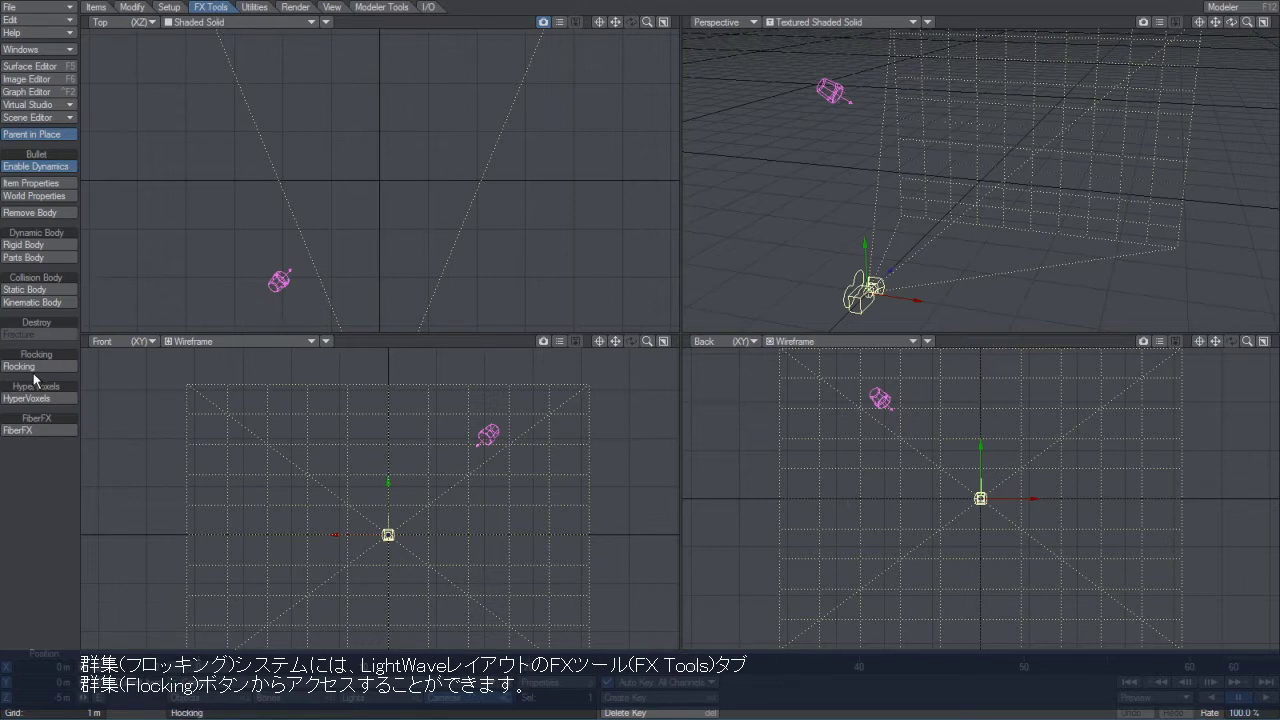
# Open the flocking system's Flock Master and add a new Generator to the scene.
pyautogui.click(43, 367)
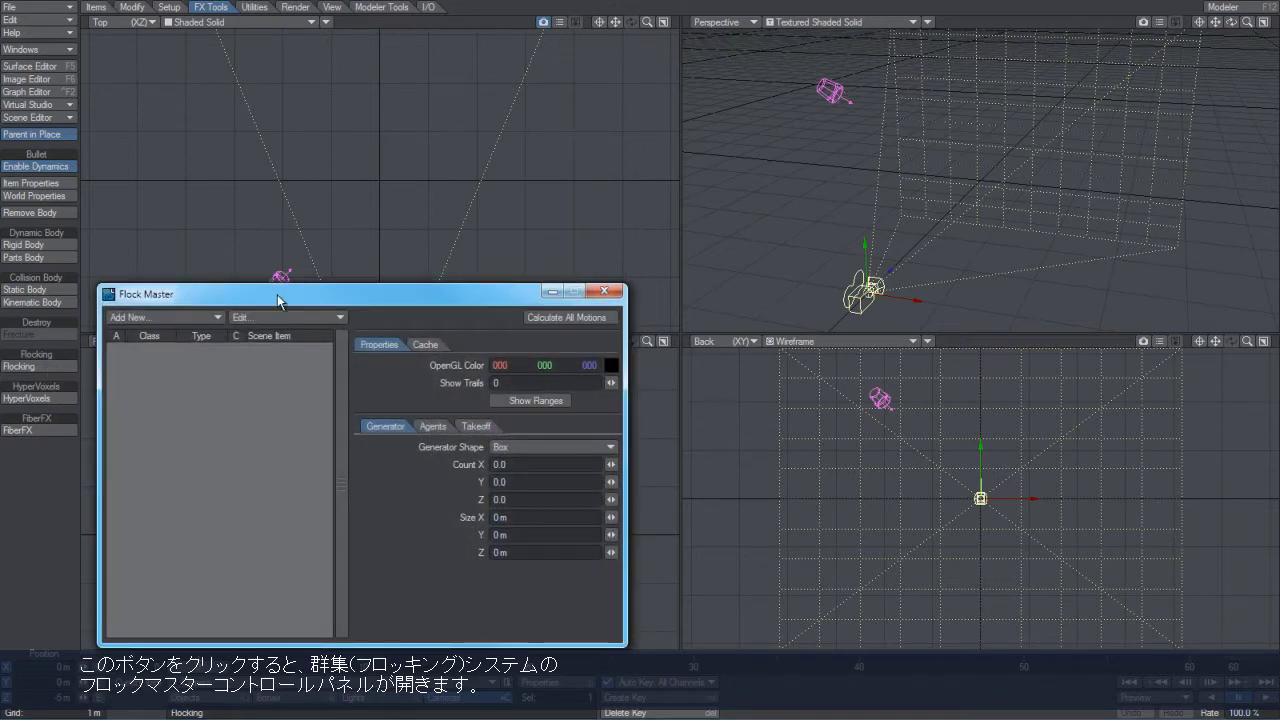
pyautogui.moveTo(277, 294); pyautogui.dragTo(285, 302)
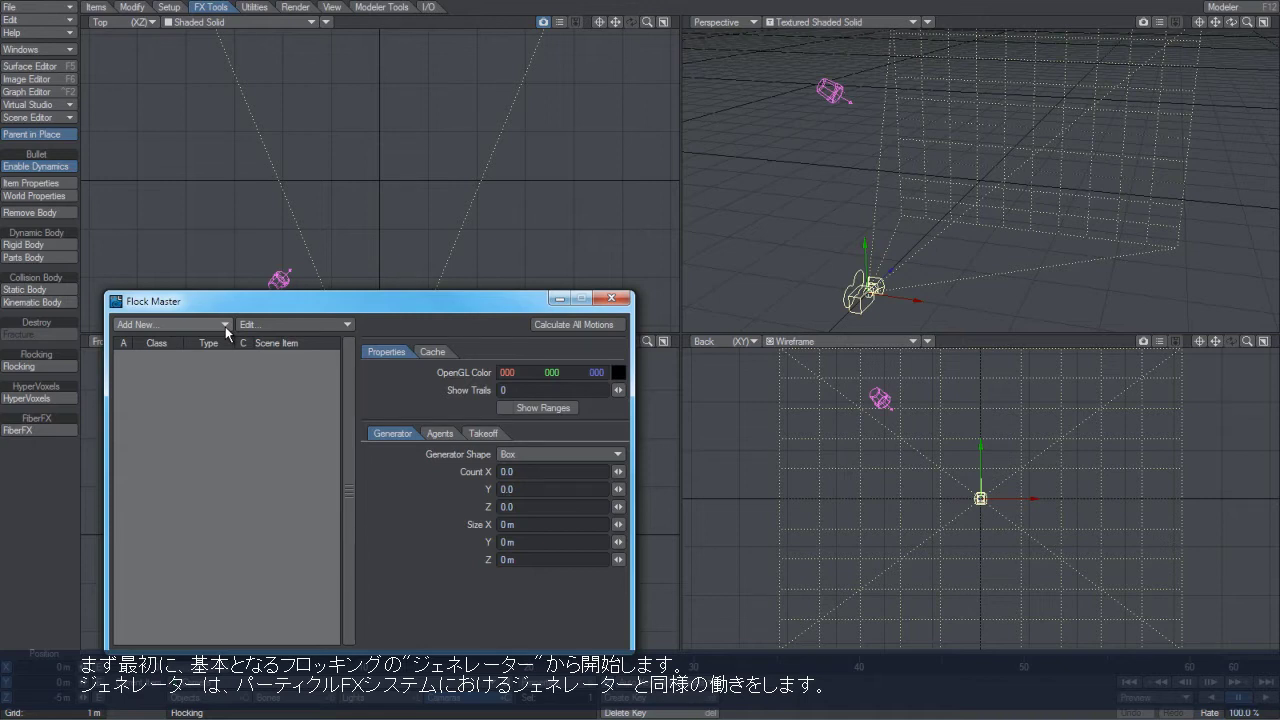
pyautogui.click(168, 323)
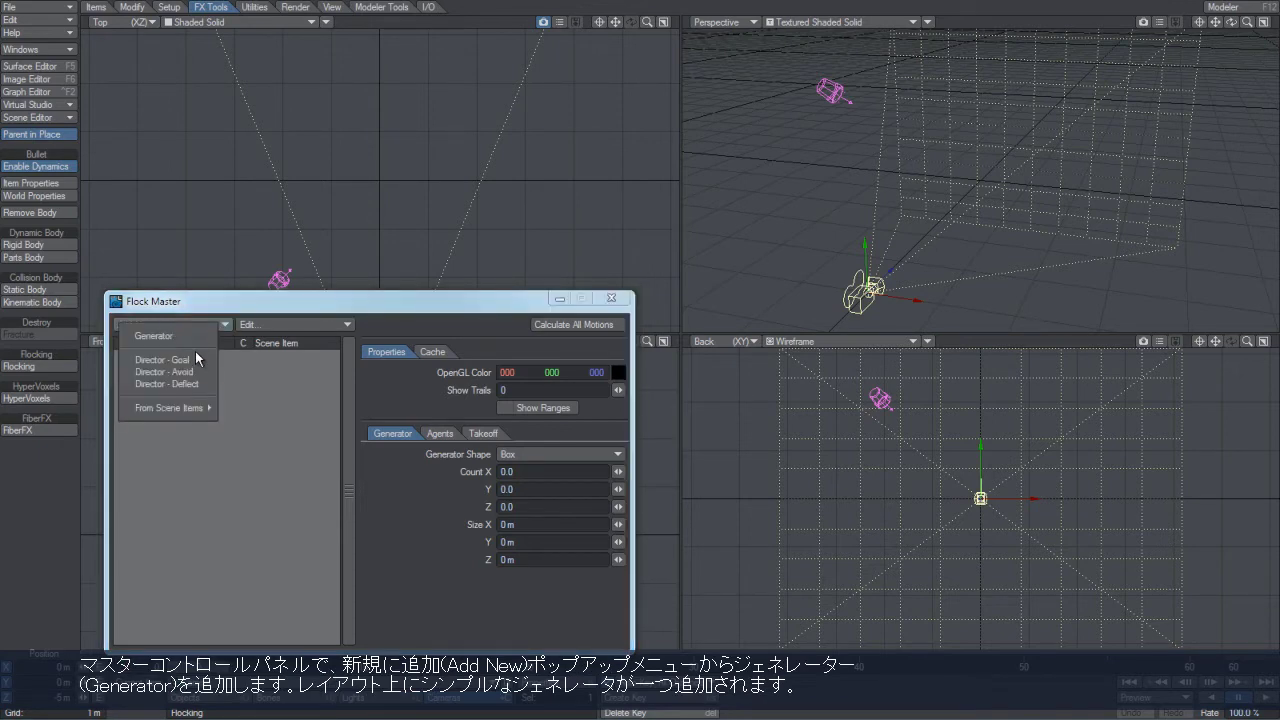
pyautogui.click(149, 337)
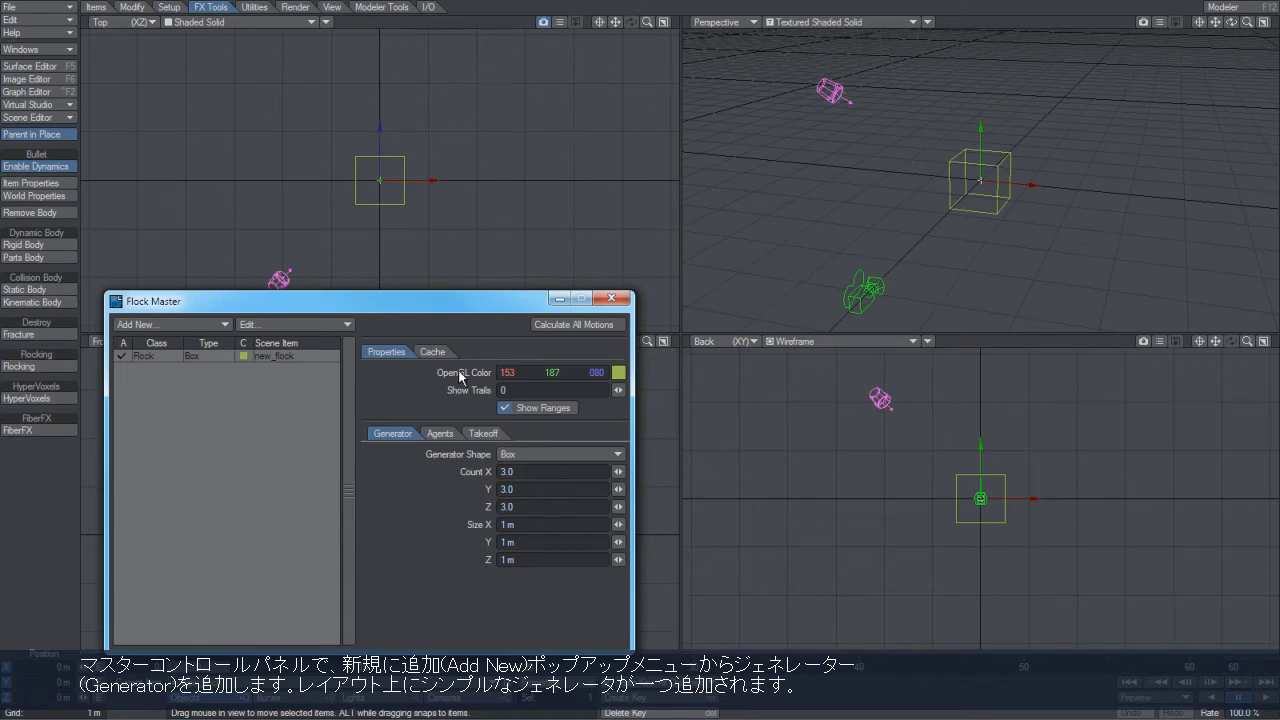
# Set the box generator's agent count to 6 in each of X, Y and Z.
pyautogui.click(530, 472)
pyautogui.write('6')
pyautogui.press('Tab')
pyautogui.write('6')
pyautogui.press('Tab')
pyautogui.write('6')
pyautogui.press('Tab')
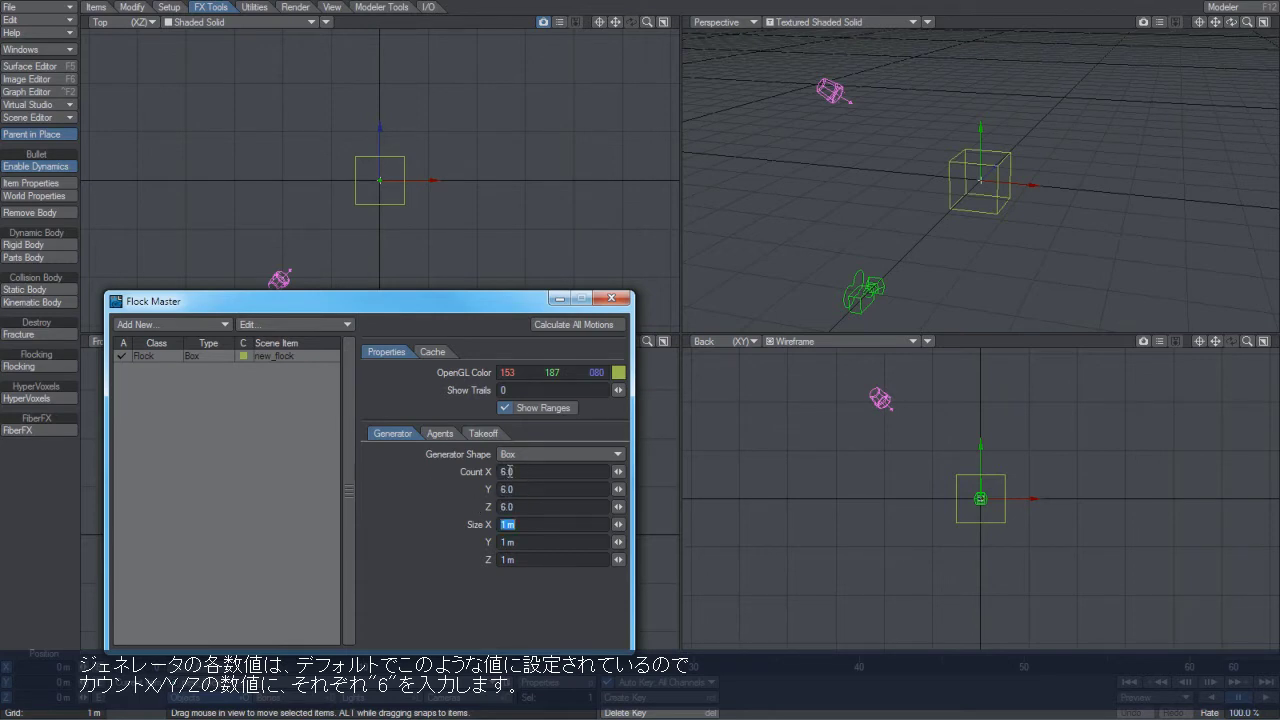
pyautogui.click(505, 507)
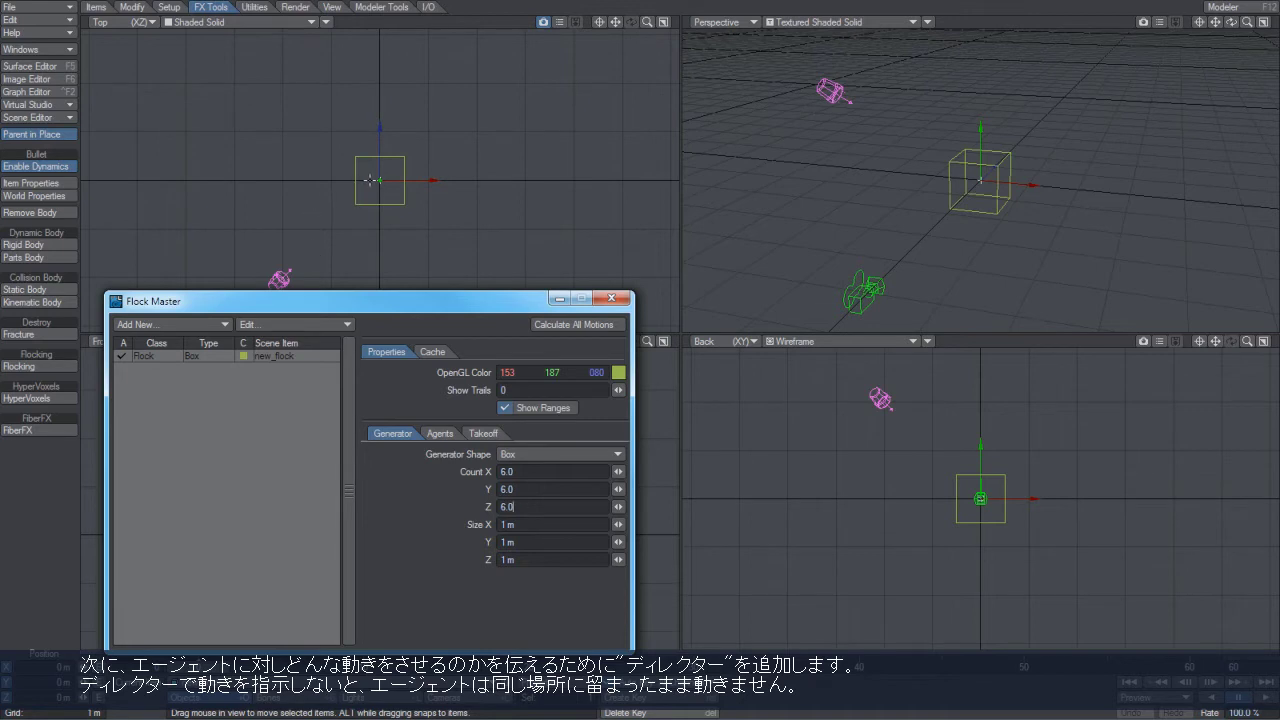
# Add a Goal director and place it behind the flock at about X -3.83 m, Z 2.76 m on frame 0.
pyautogui.click(164, 323)
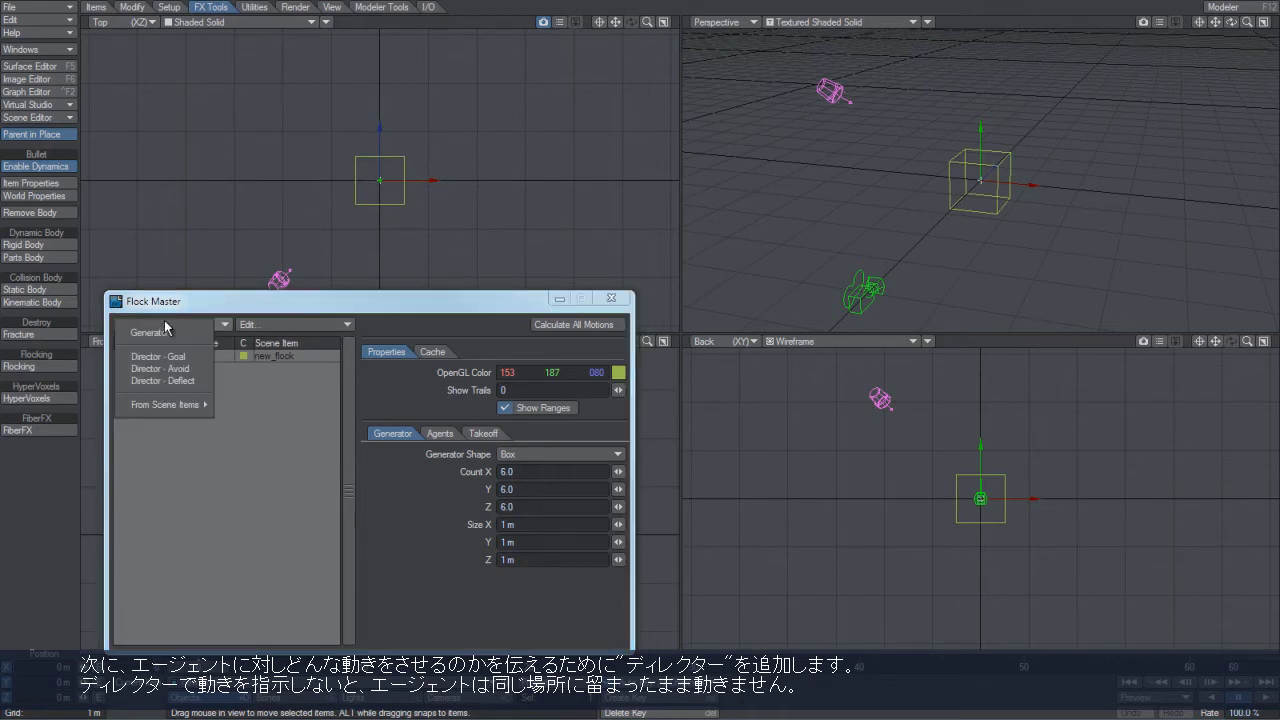
pyautogui.click(168, 362)
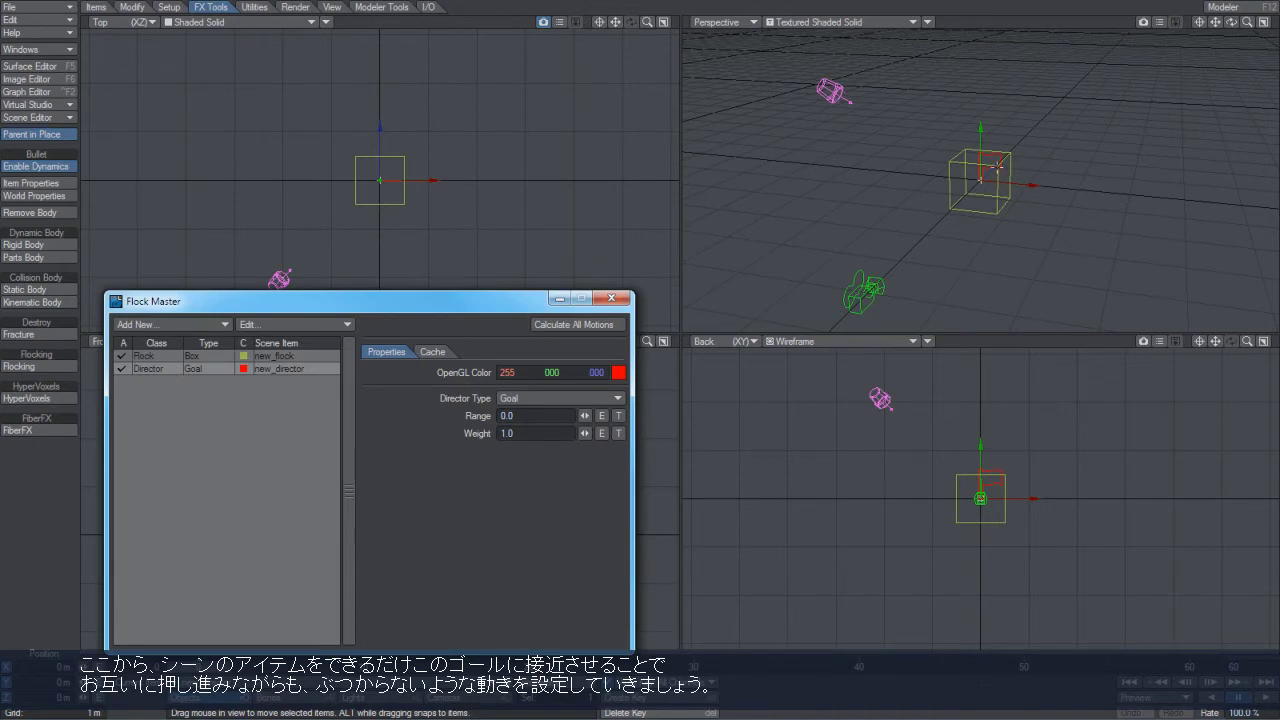
pyautogui.moveTo(1231, 22); pyautogui.dragTo(1202, 46)
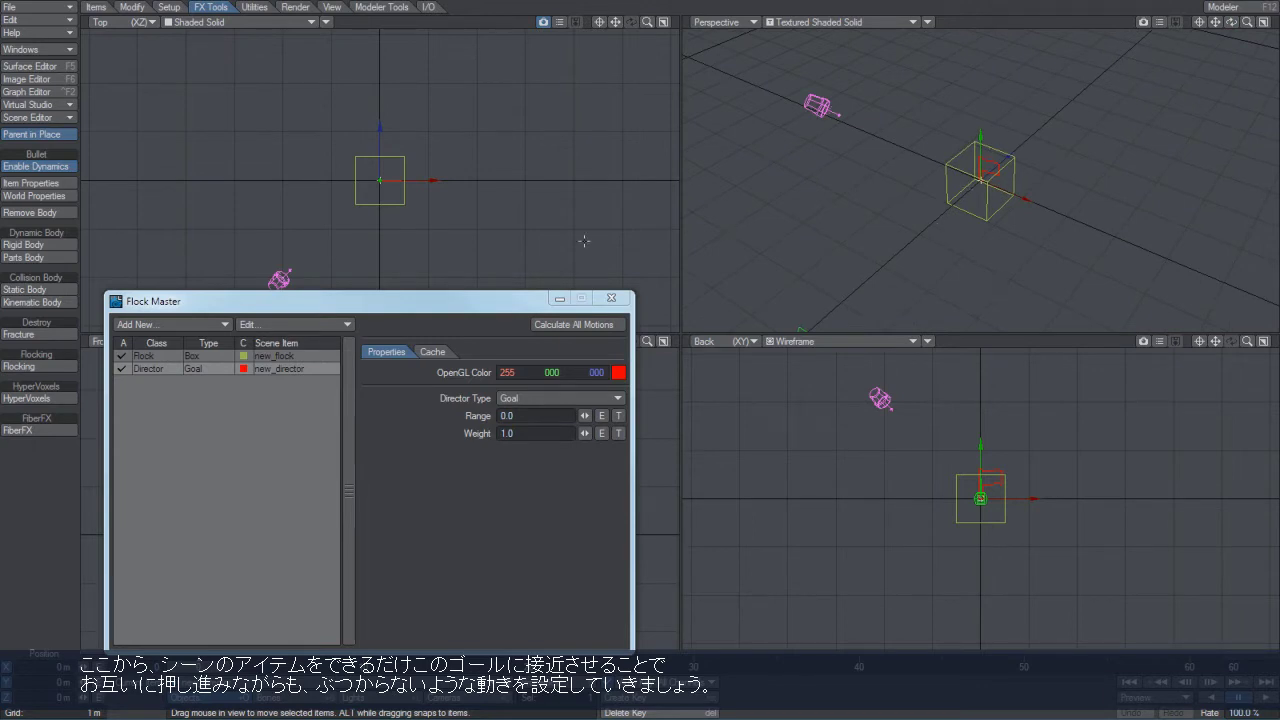
pyautogui.moveTo(510, 234); pyautogui.dragTo(324, 100)
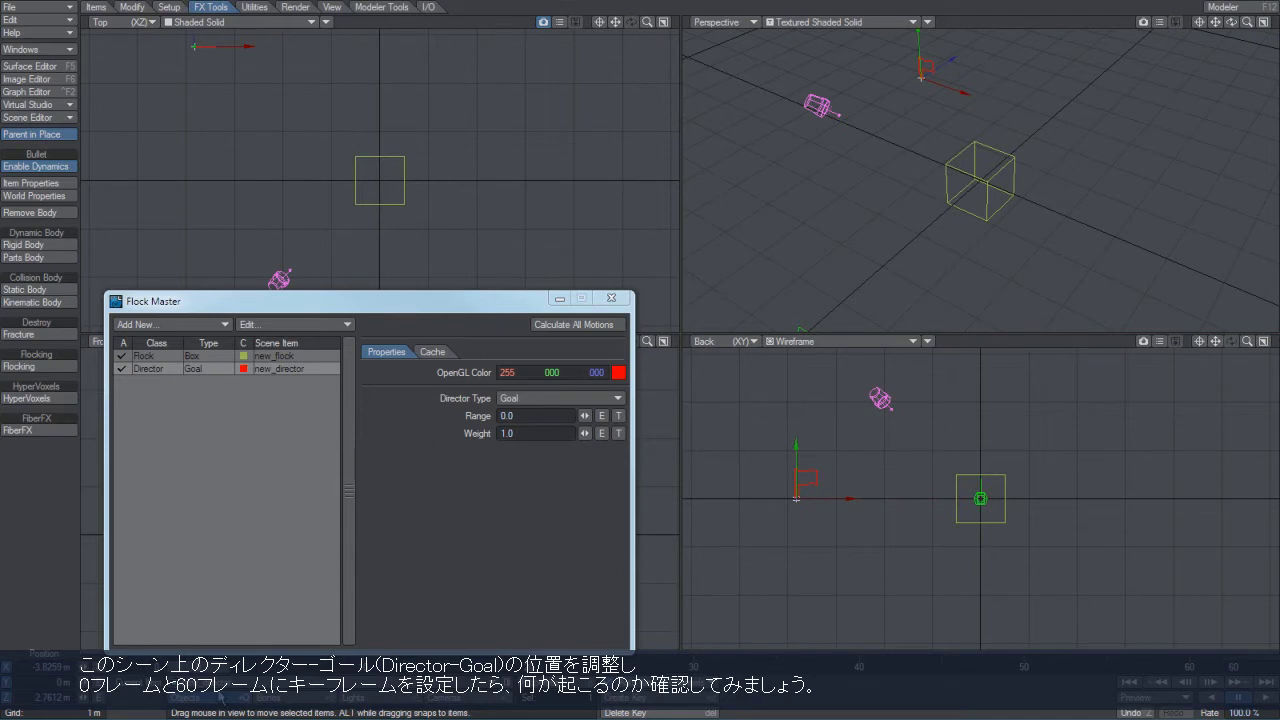
# Move the Goal director along X to about 3.92 m at frame 60 and calculate all flock motions.
pyautogui.moveTo(211, 668); pyautogui.dragTo(1189, 666)
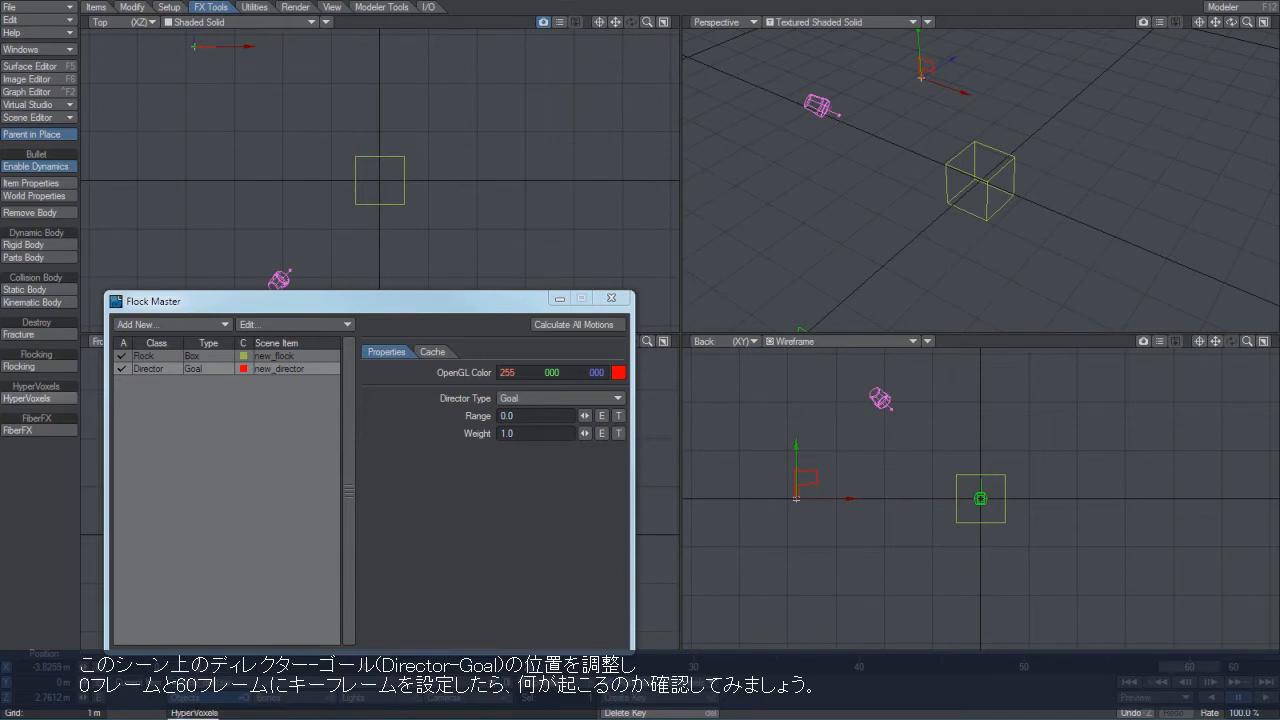
pyautogui.moveTo(246, 46); pyautogui.dragTo(570, 46)
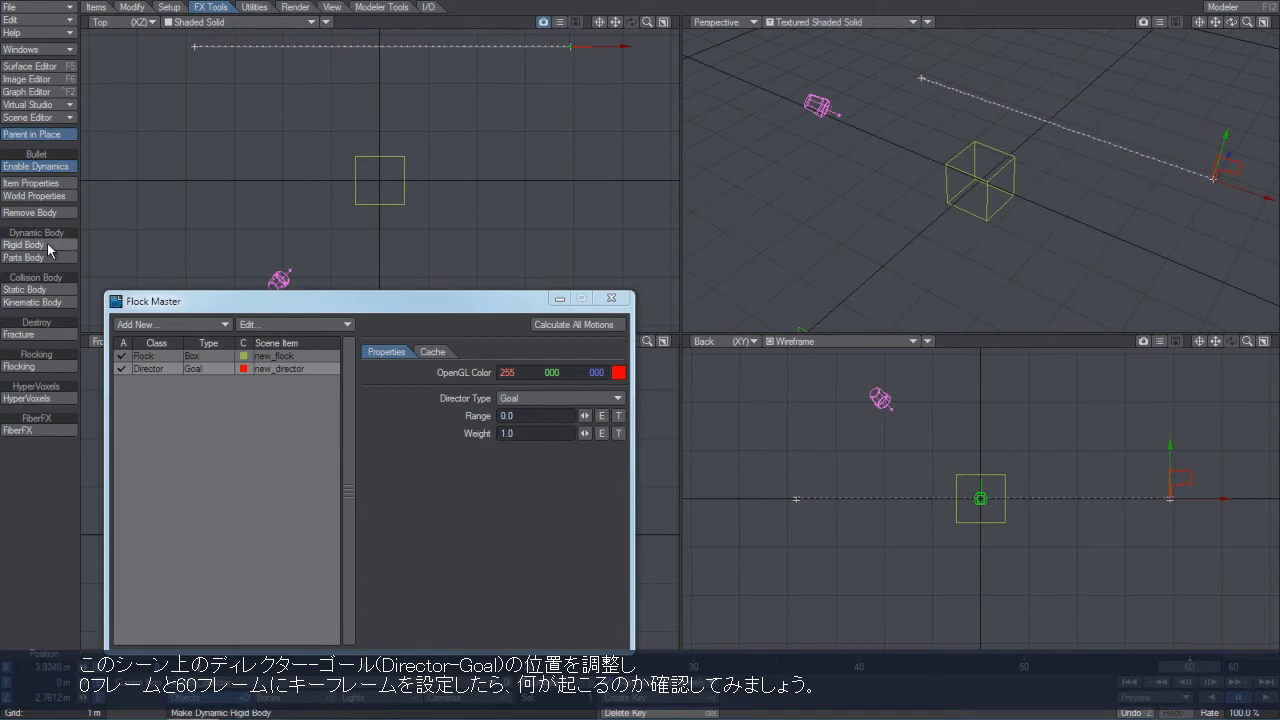
pyautogui.click(570, 324)
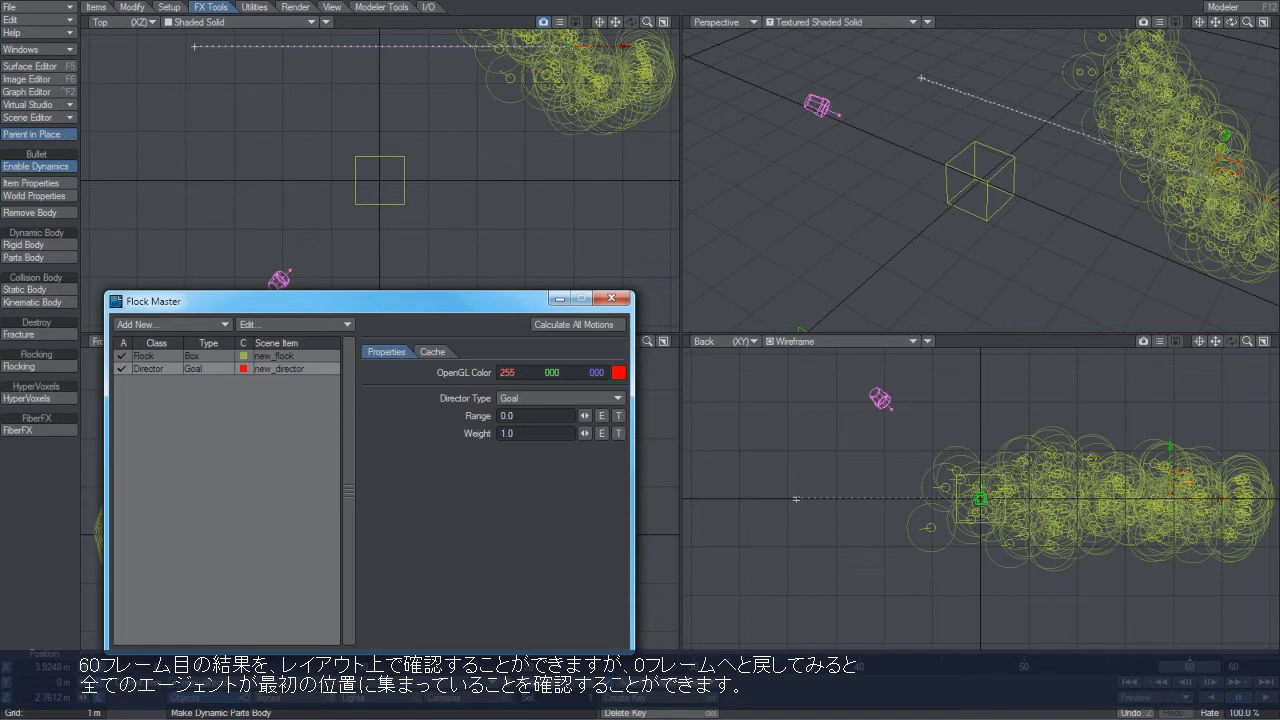
# Return to frame 0 and scrub through the timeline to examine how the agents follow the Goal director.
pyautogui.click(199, 670)
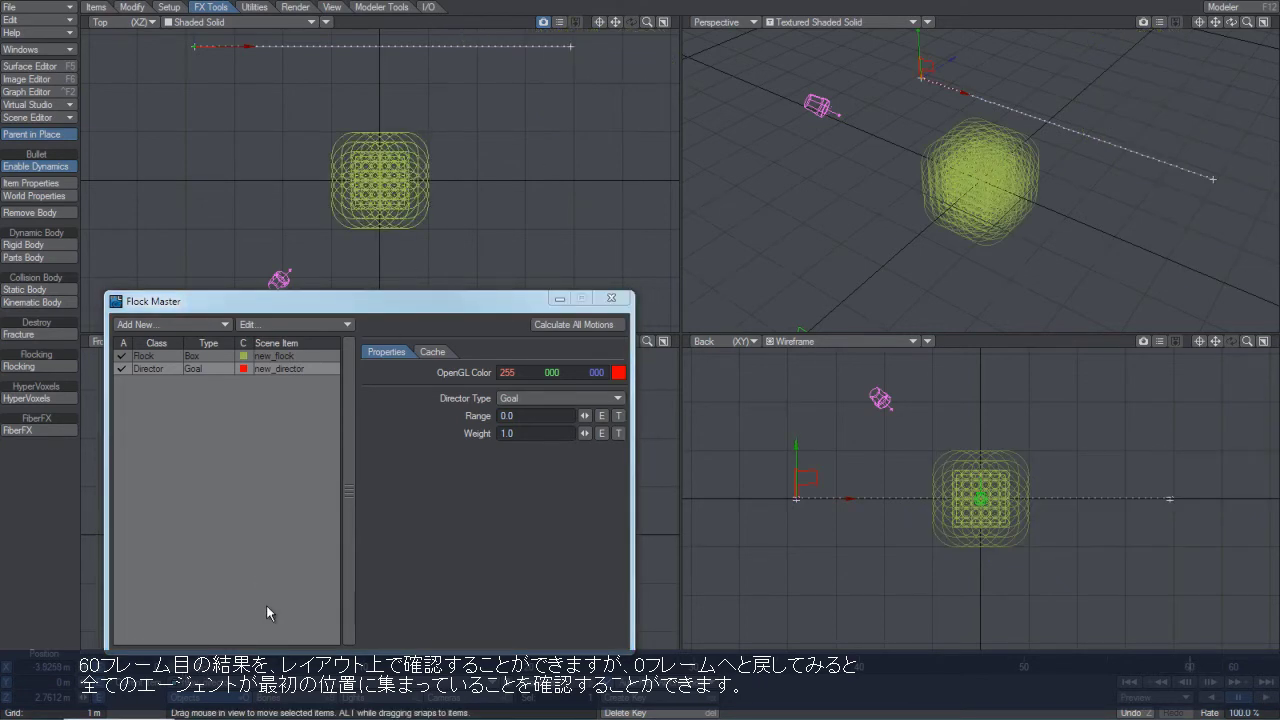
pyautogui.moveTo(200, 670); pyautogui.dragTo(1105, 666)
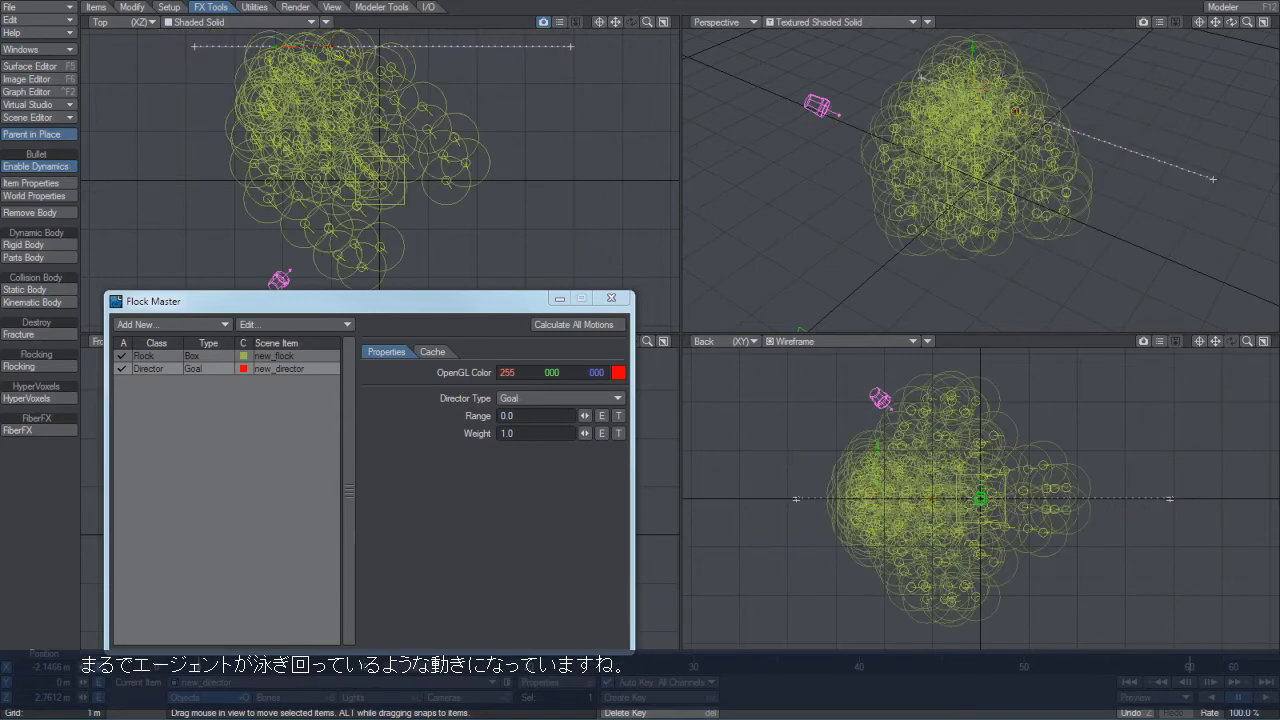
pyautogui.moveTo(415, 667)
pyautogui.mouseDown()
pyautogui.moveTo(205, 667)
pyautogui.moveTo(1190, 666)
pyautogui.moveTo(618, 666)
pyautogui.mouseUp()
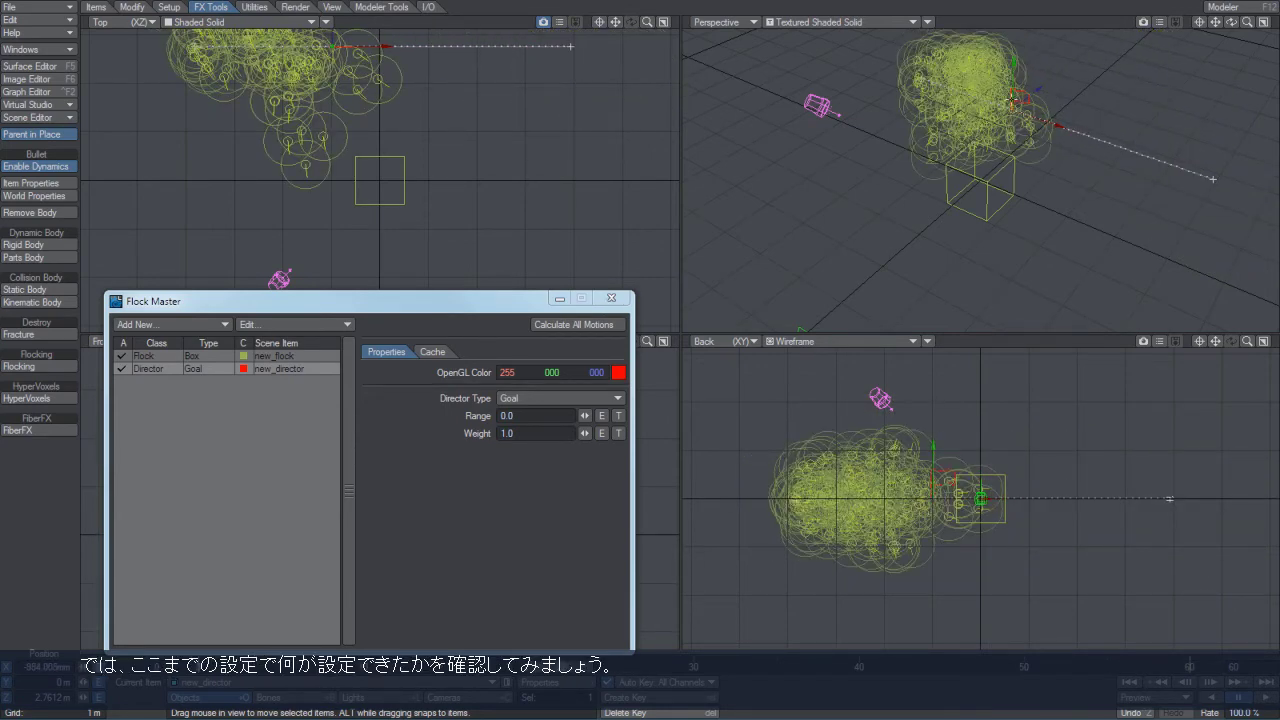
# Turn off the range display for the flock generator.
pyautogui.moveTo(1216, 22); pyautogui.dragTo(1182, 74)
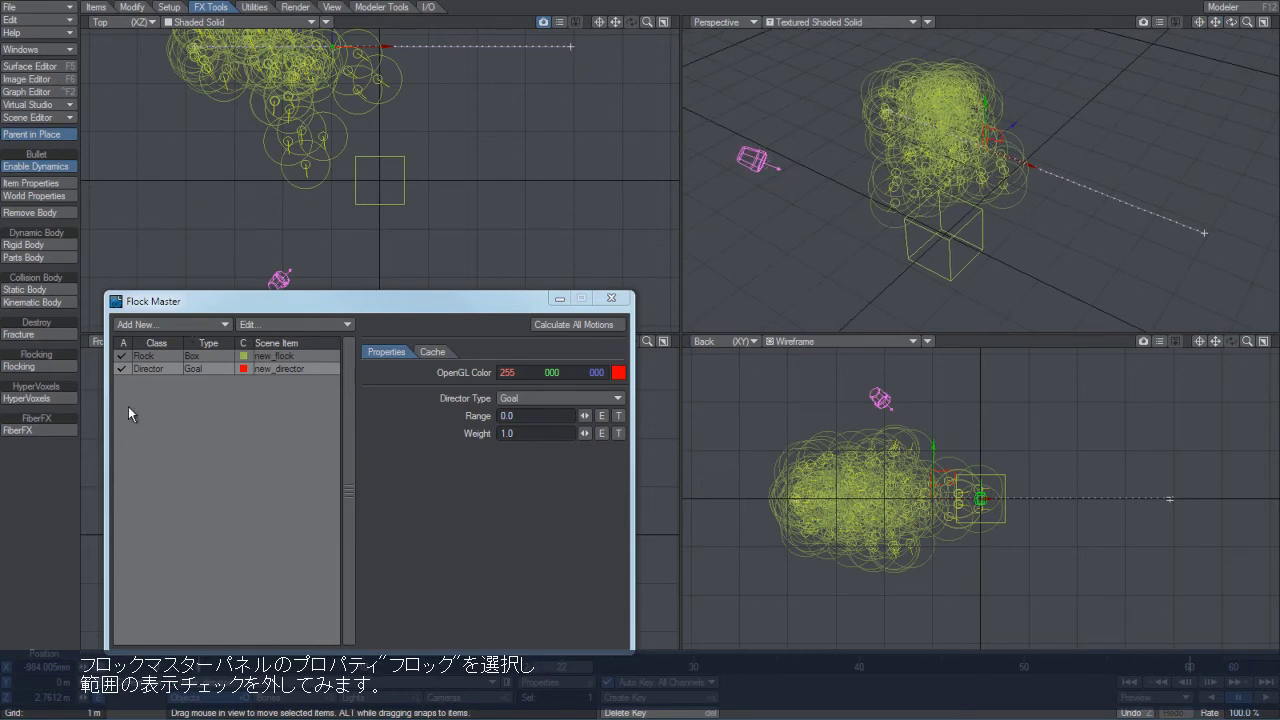
pyautogui.click(157, 355)
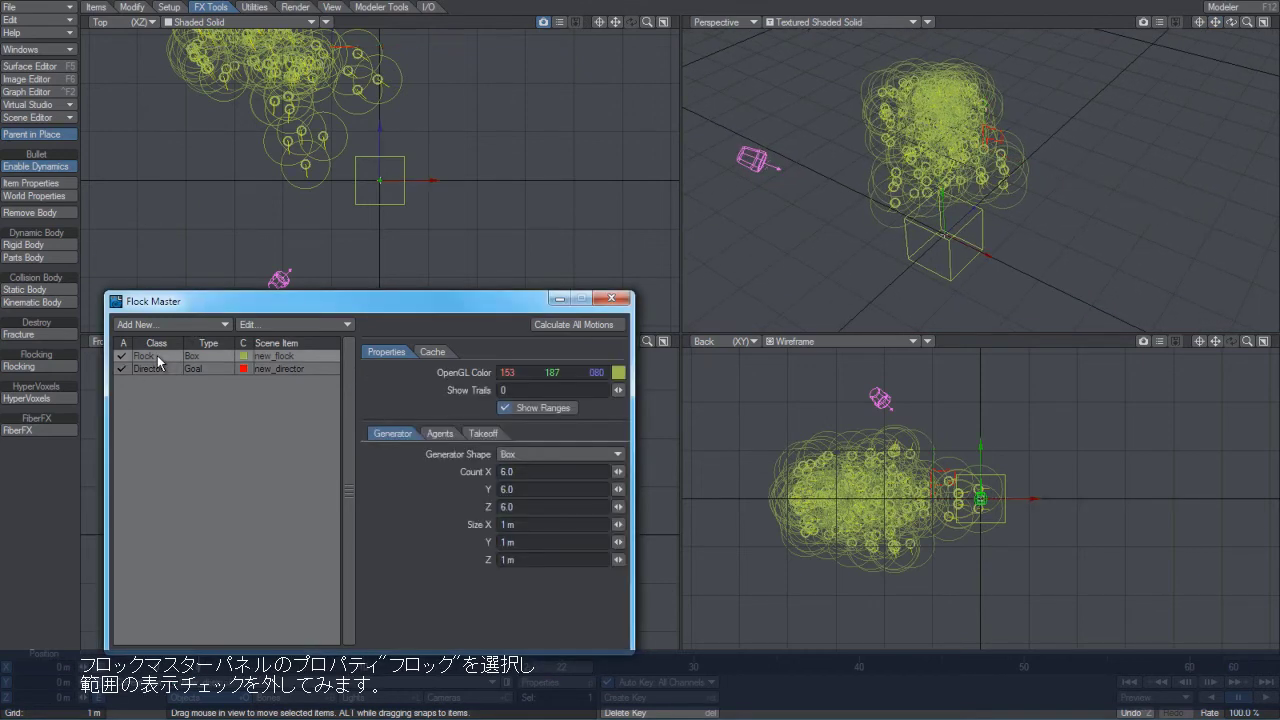
pyautogui.click(504, 409)
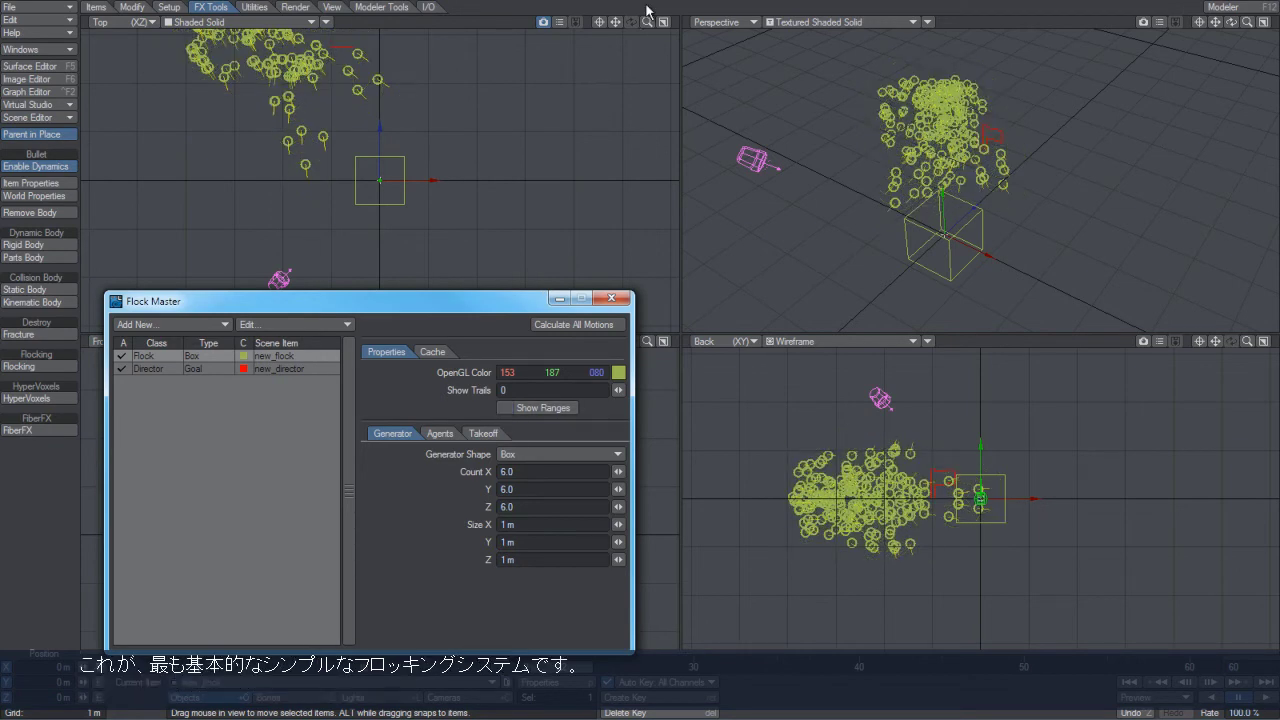
# Bend the Goal director's path in the top view by adding an intermediate keyframe farther back and moving its frame 60 key outward.
pyautogui.moveTo(649, 24); pyautogui.dragTo(609, 303)
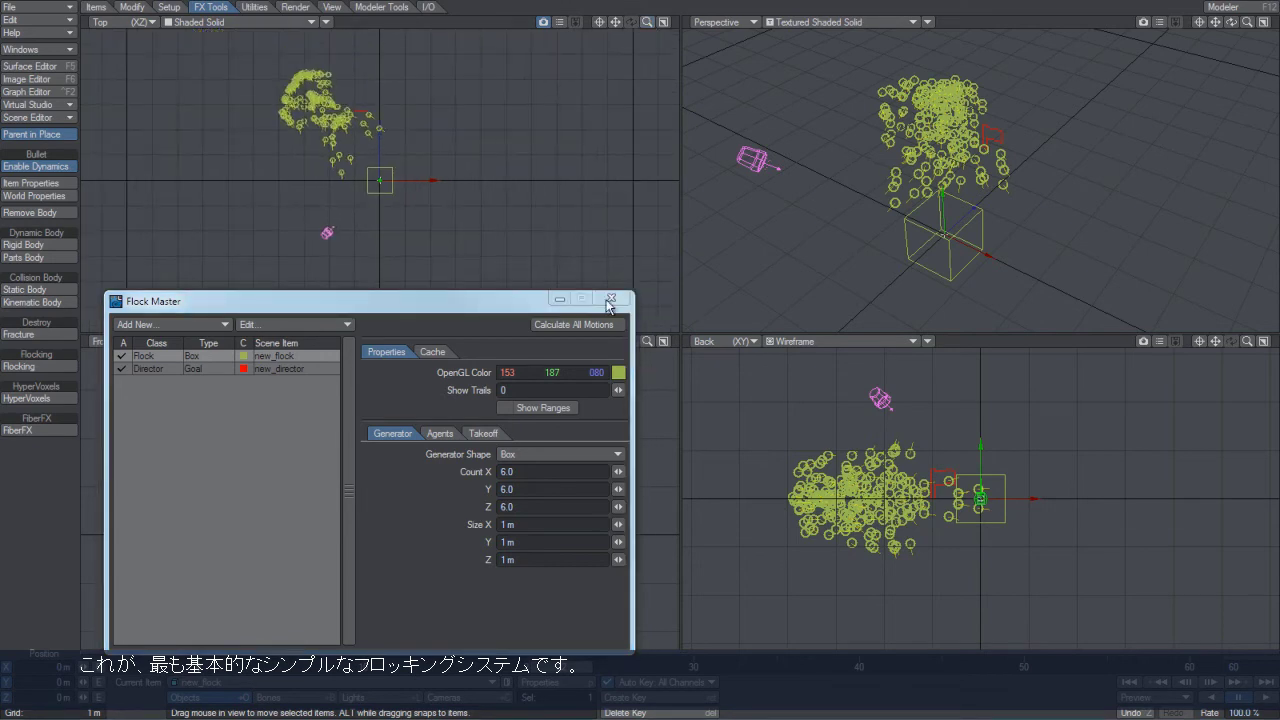
pyautogui.click(360, 112)
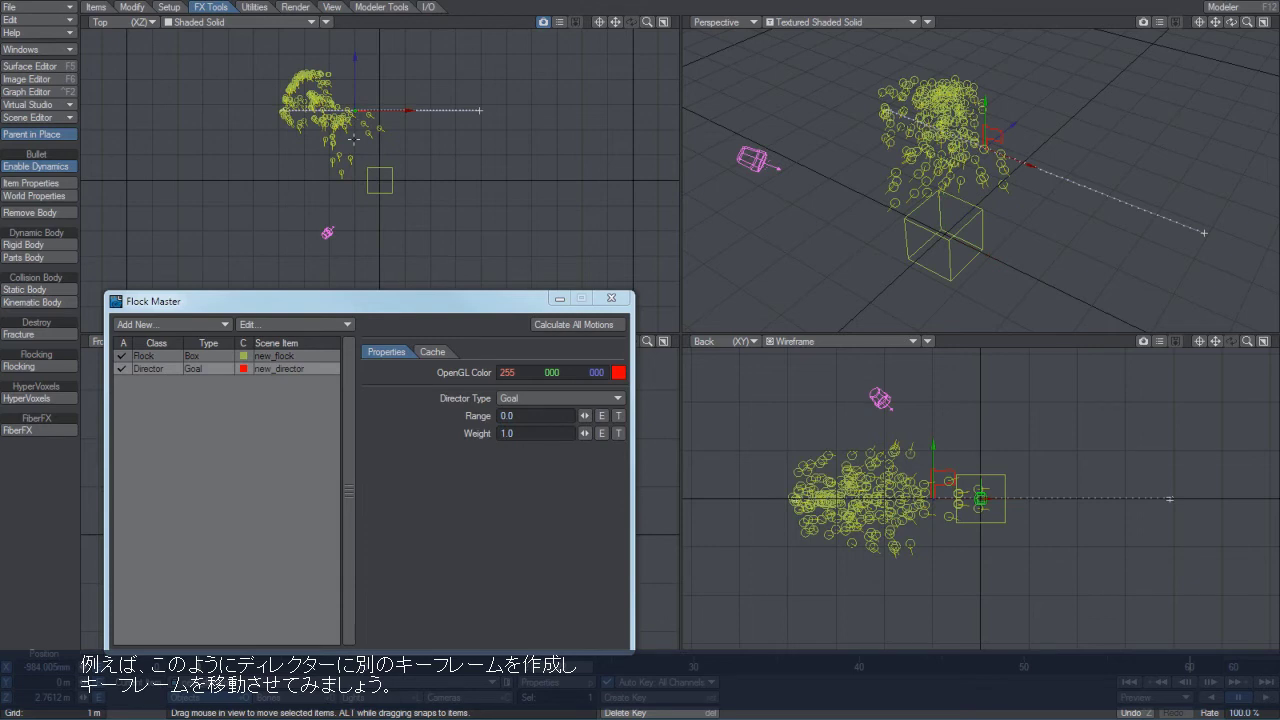
pyautogui.moveTo(426, 143); pyautogui.dragTo(405, 74)
pyautogui.click(1190, 667)
pyautogui.moveTo(479, 110); pyautogui.dragTo(603, 143)
# Move the Goal director's frame 0 key to about X -5.72 m, Z -632 mm and recalculate all flock motions.
pyautogui.click(694, 667)
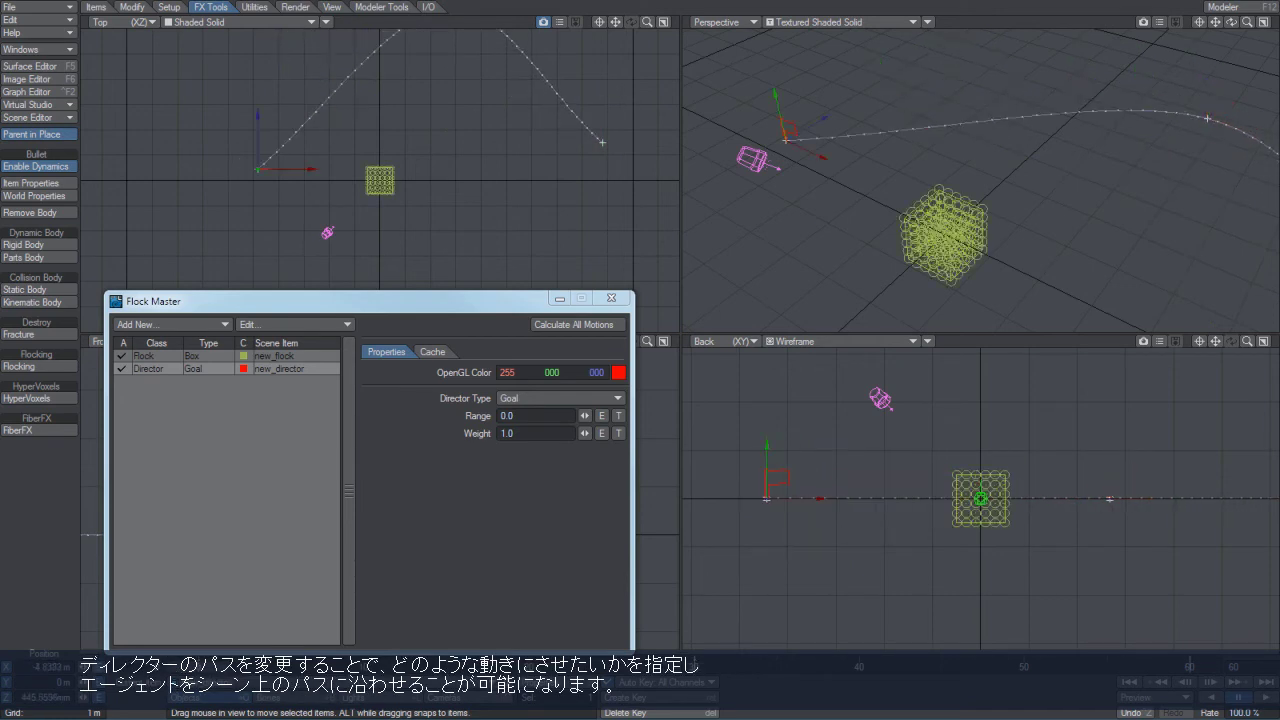
pyautogui.moveTo(258, 170); pyautogui.dragTo(235, 196)
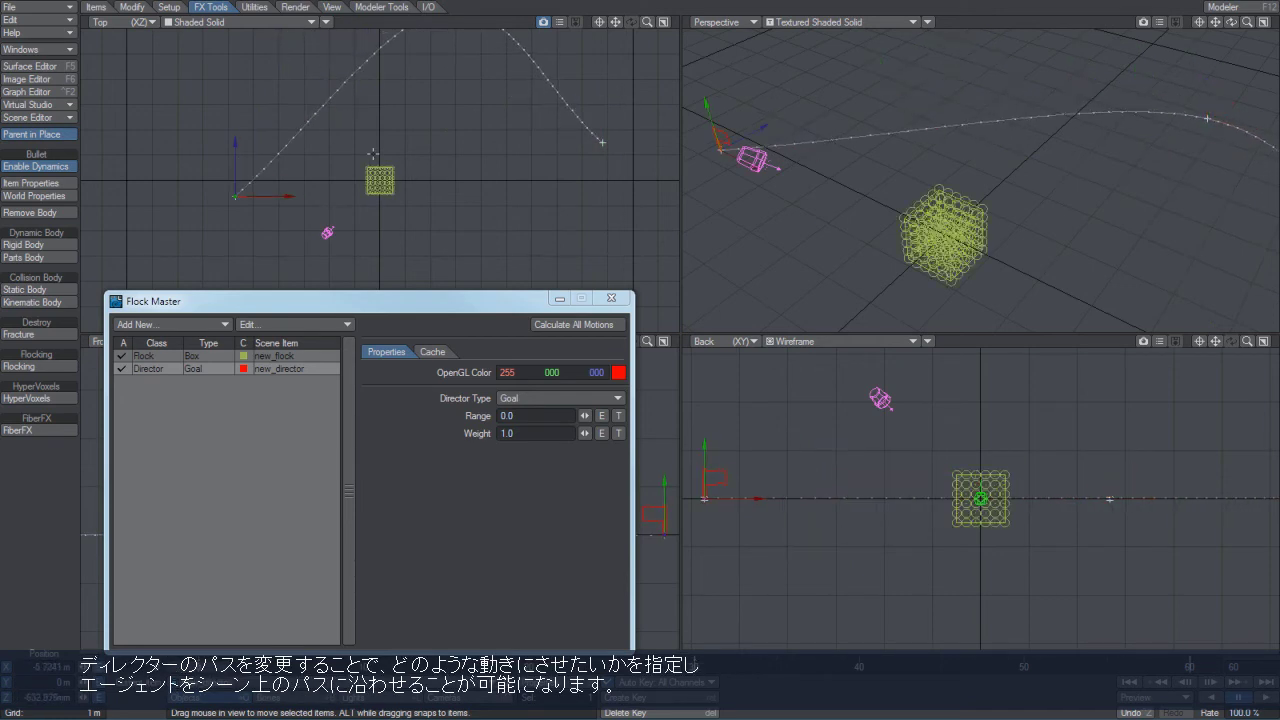
pyautogui.moveTo(1247, 22); pyautogui.dragTo(1205, 16)
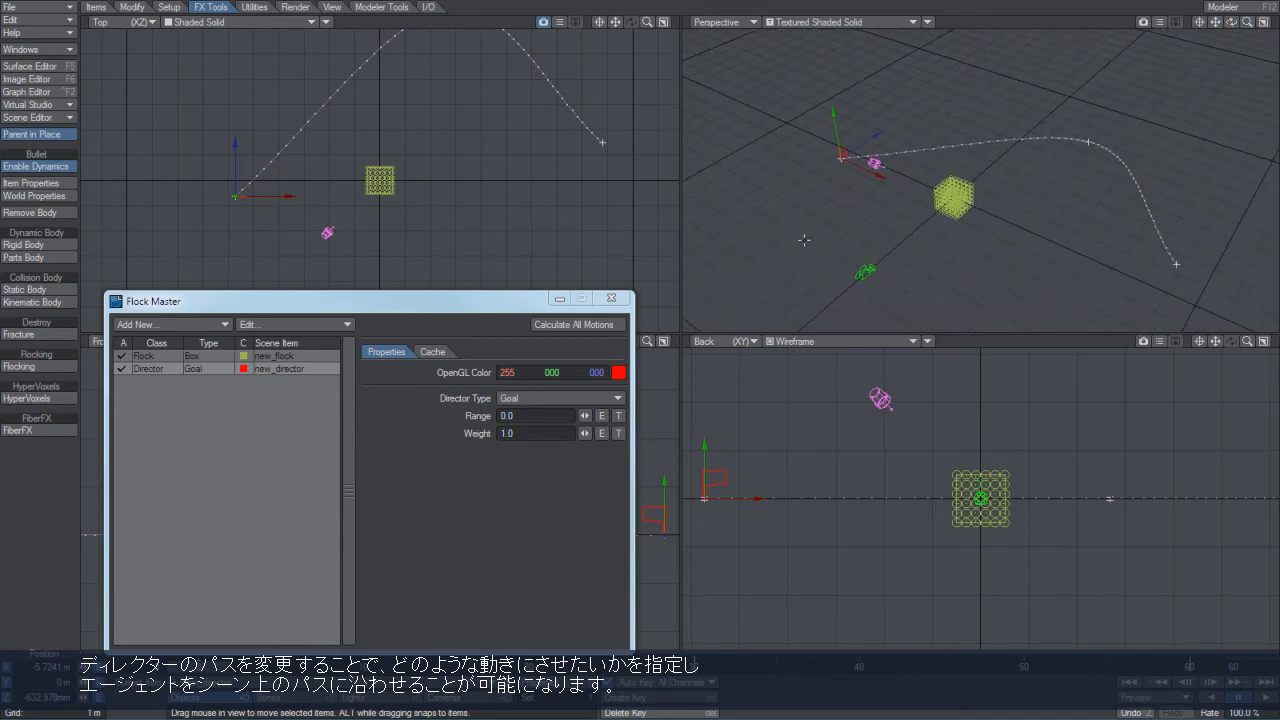
pyautogui.click(561, 328)
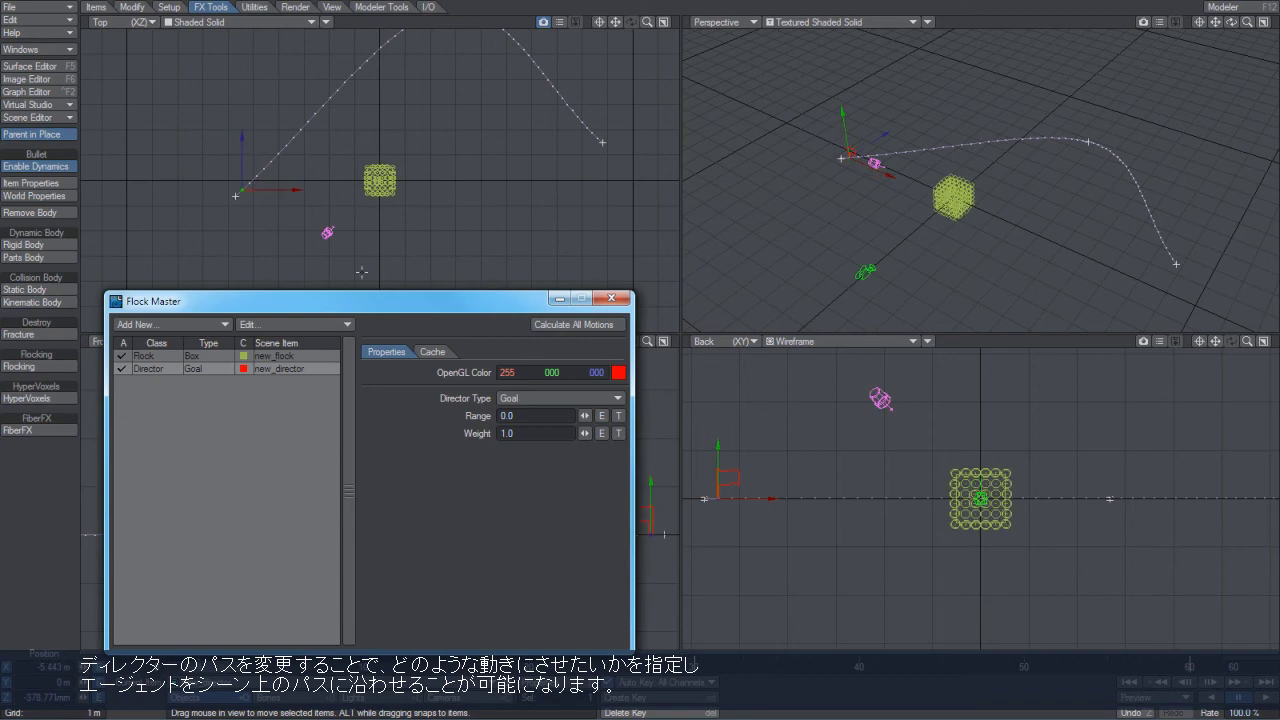